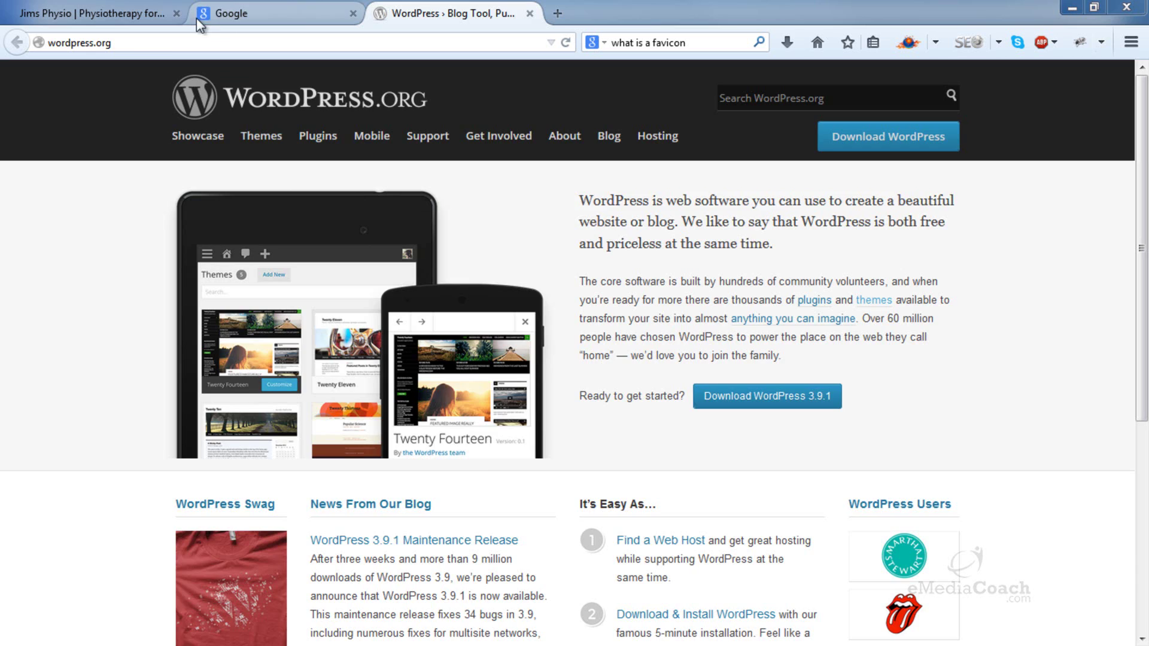
Cycle through the Google and WordPress tabs, ending on the Jims Physio homepage.
click(197, 18)
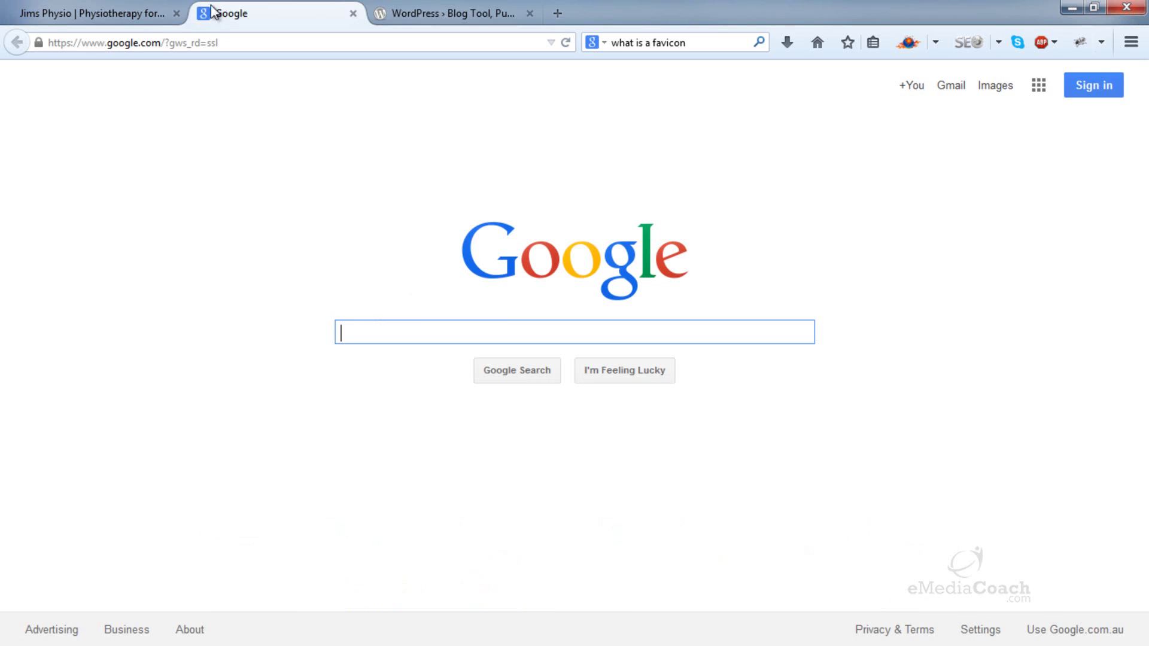
click(379, 20)
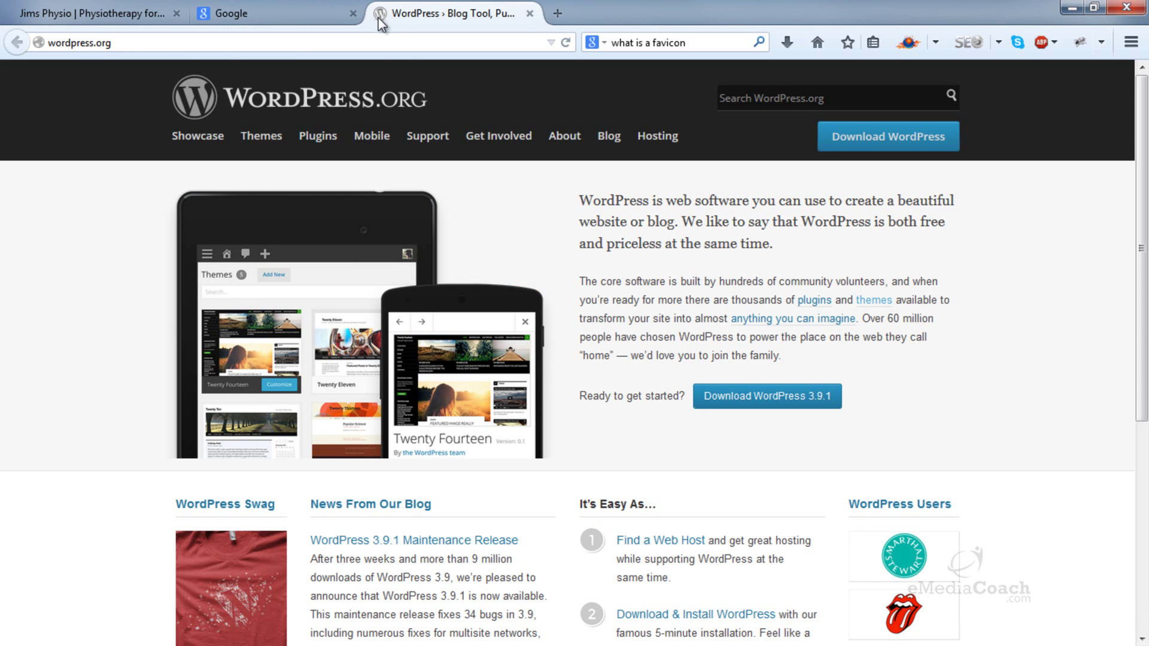
click(99, 16)
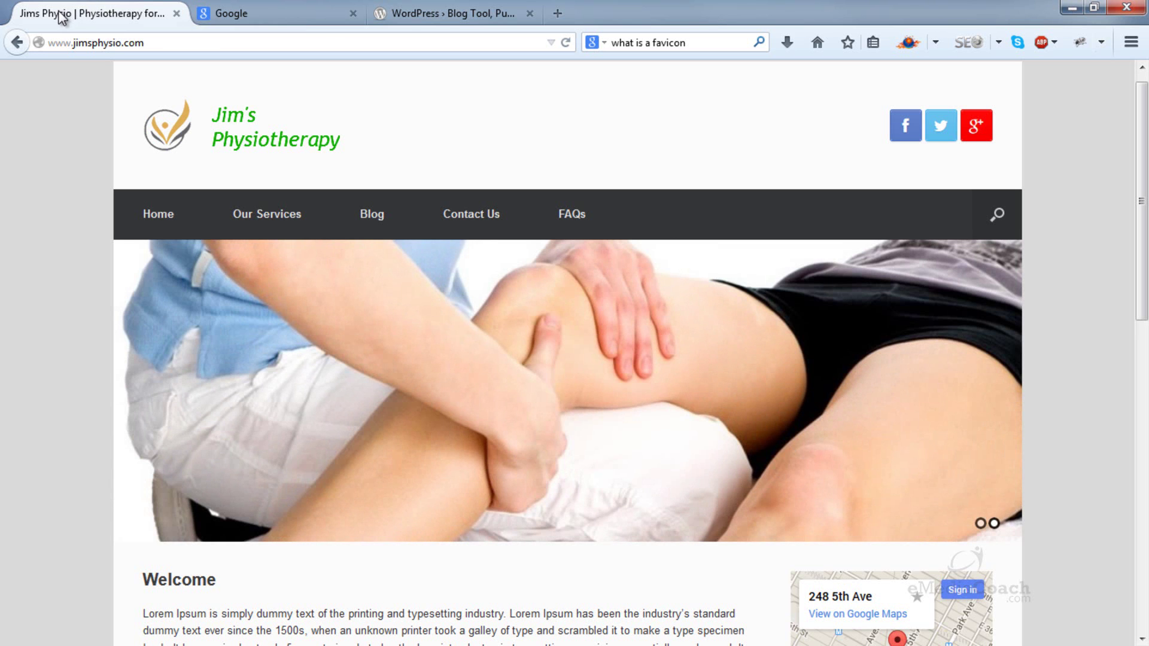
Go to the site's /wp-admin address and log in to the Jims Physio admin.
click(152, 43)
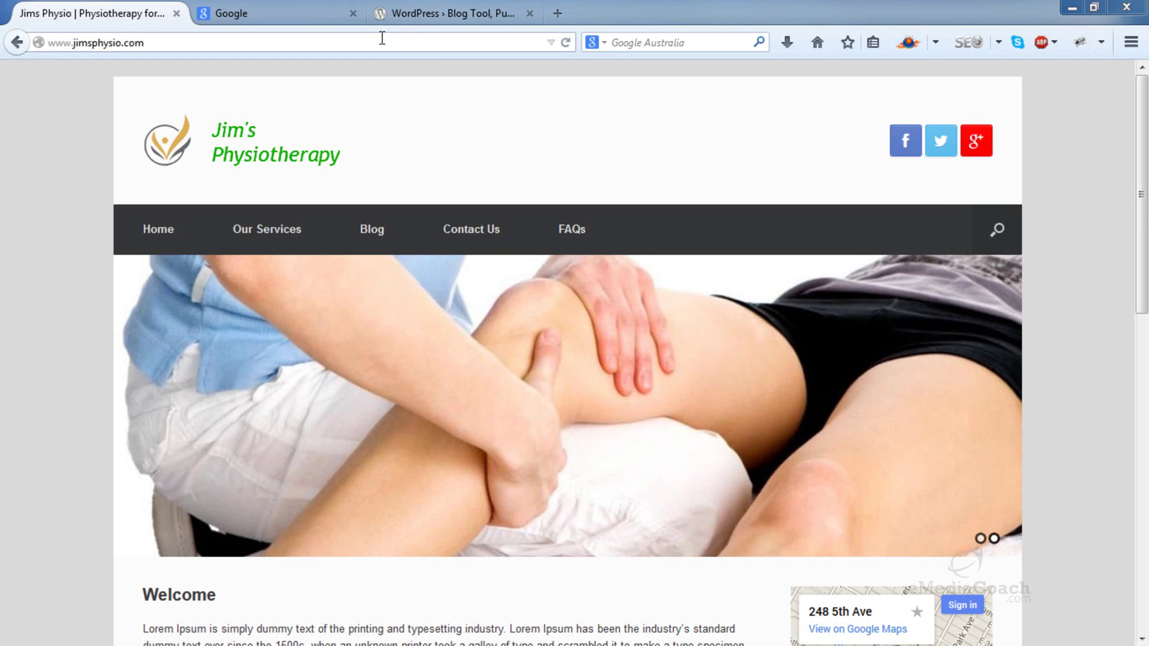
click(382, 38)
click(381, 39)
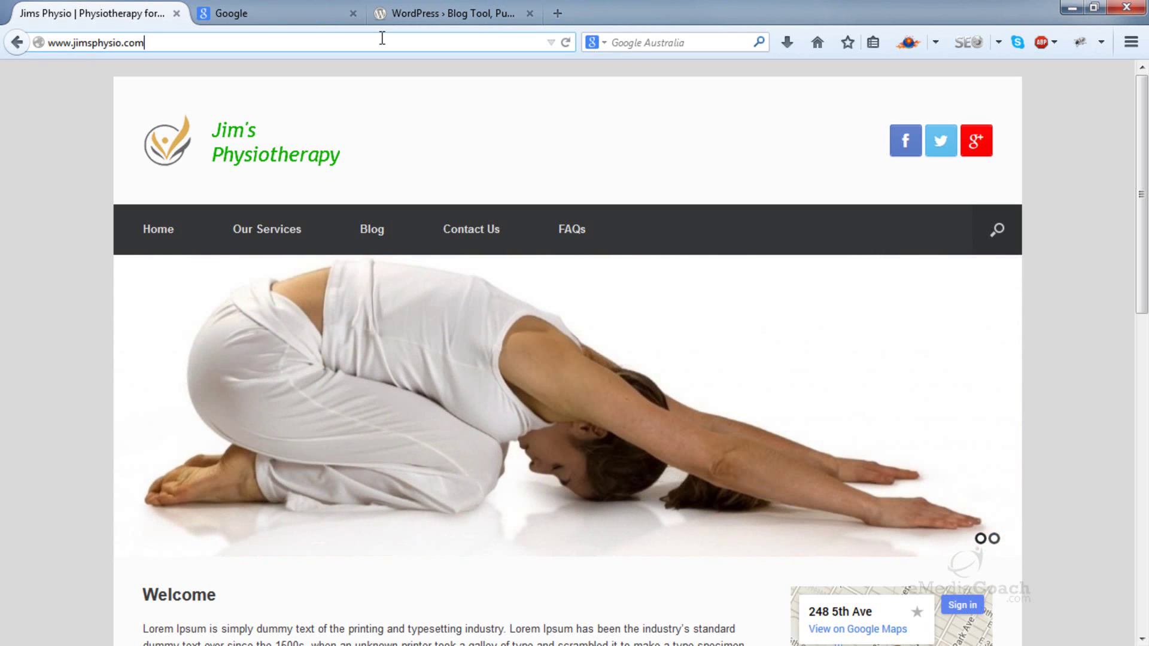
text(.com/wp-adm)
text(in)
key(Return)
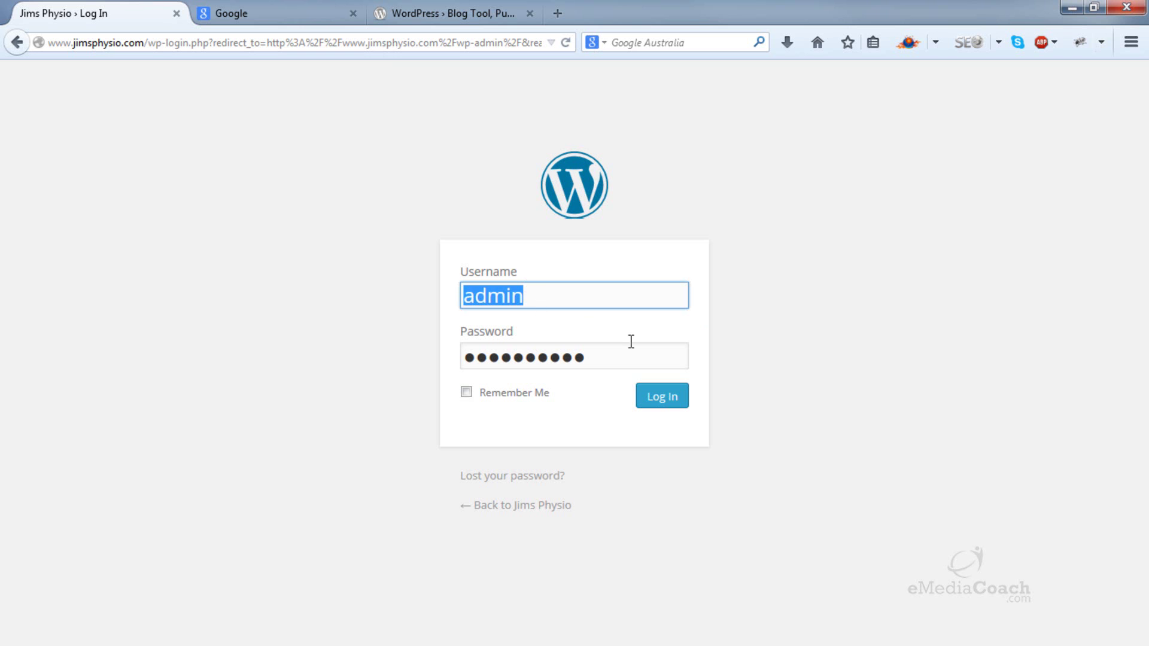
click(661, 402)
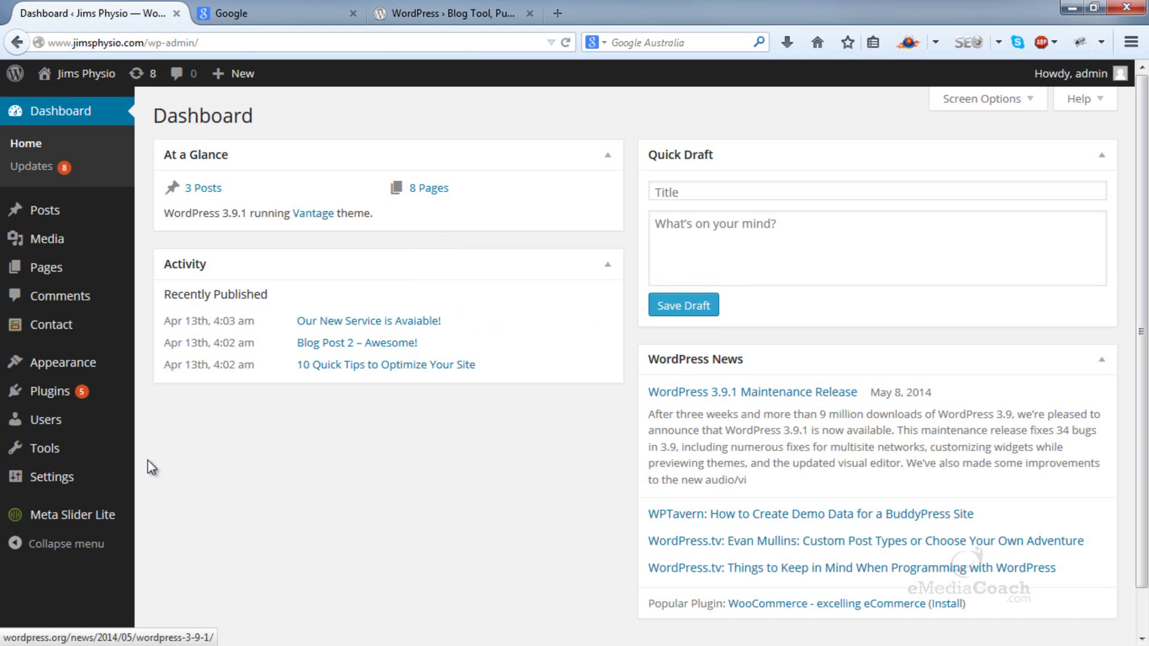
mouse_move(49, 391)
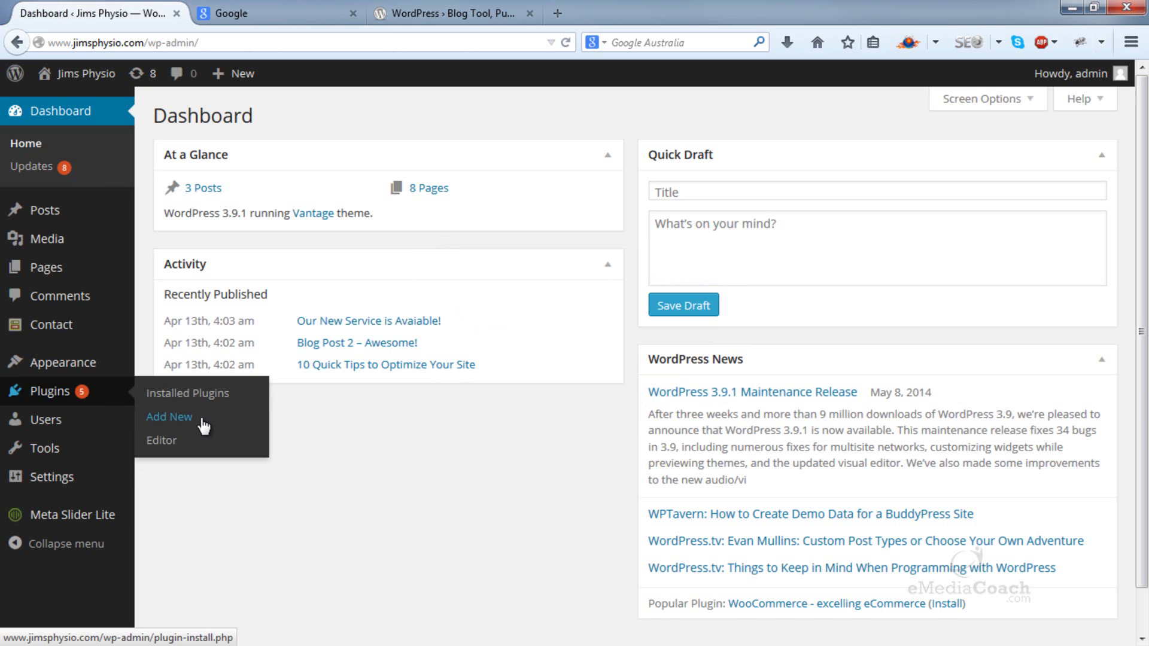
Search new plugins for 'favicon', then install and activate All In One Favicon 4.3.
click(202, 419)
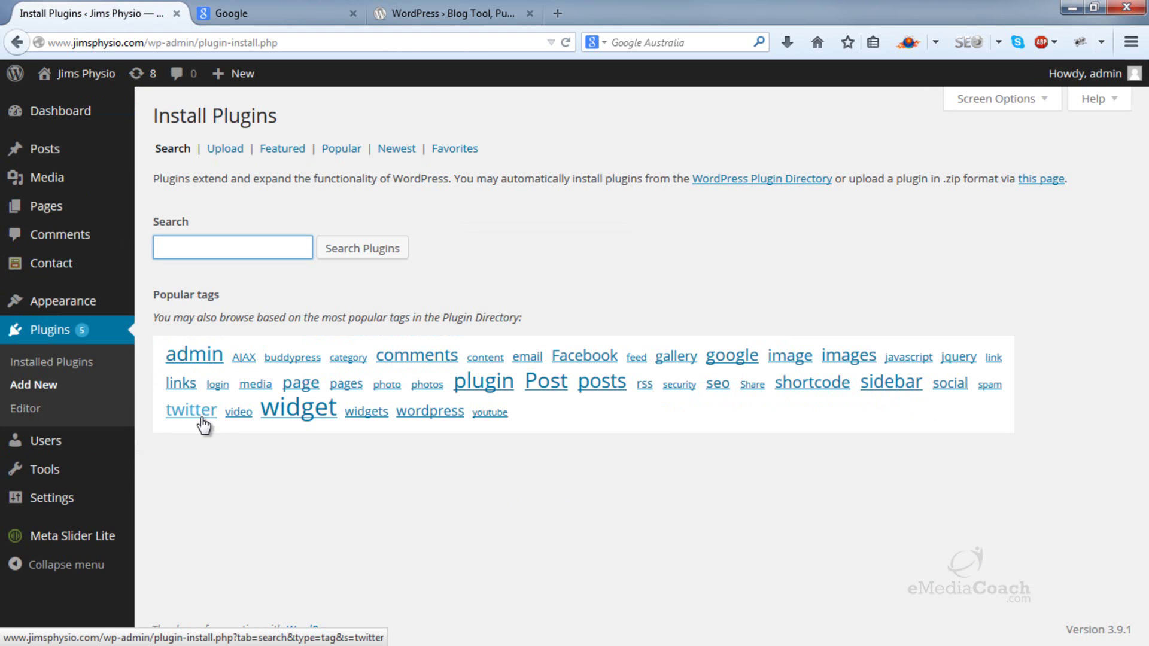
click(239, 251)
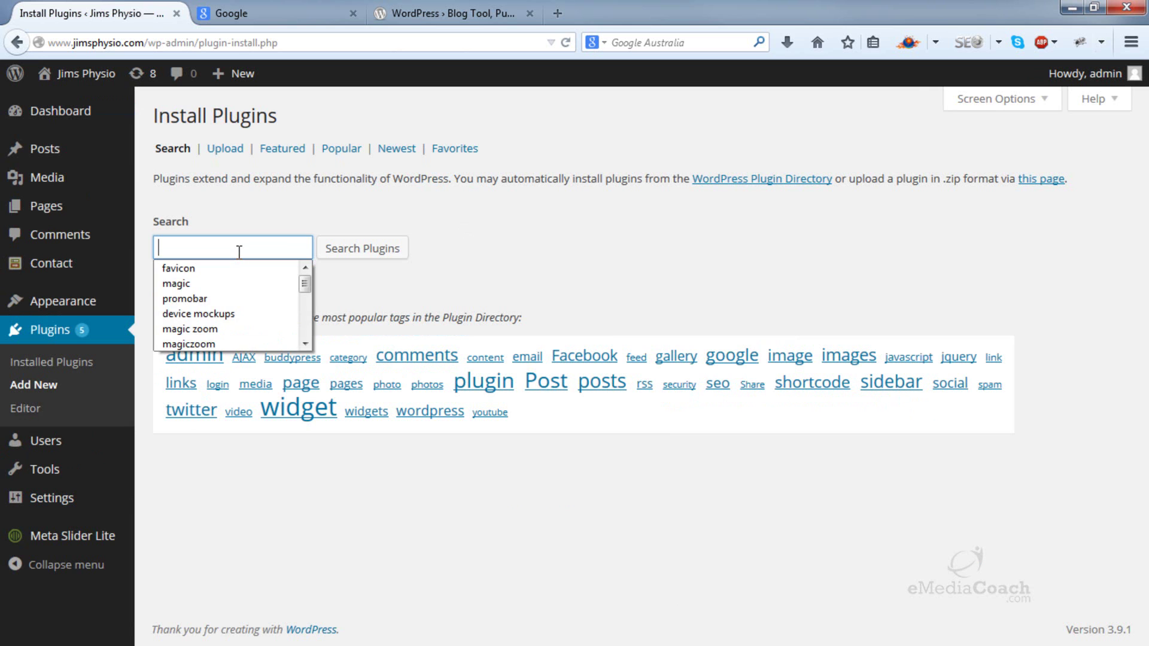
text(fav)
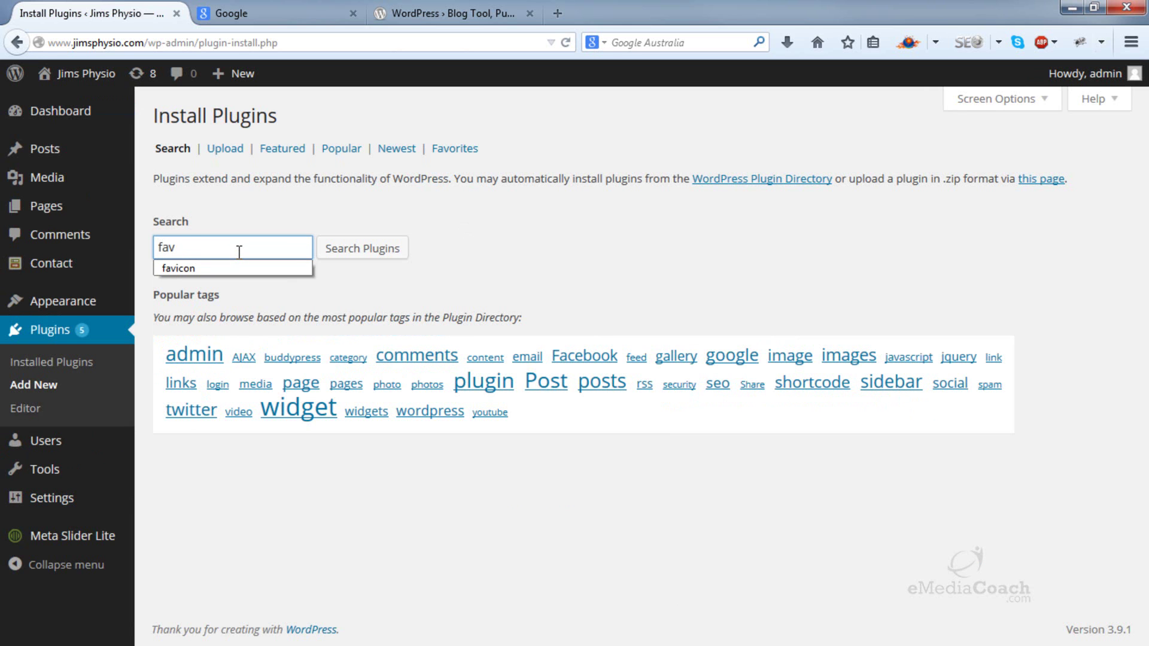
text(icon)
key(Return)
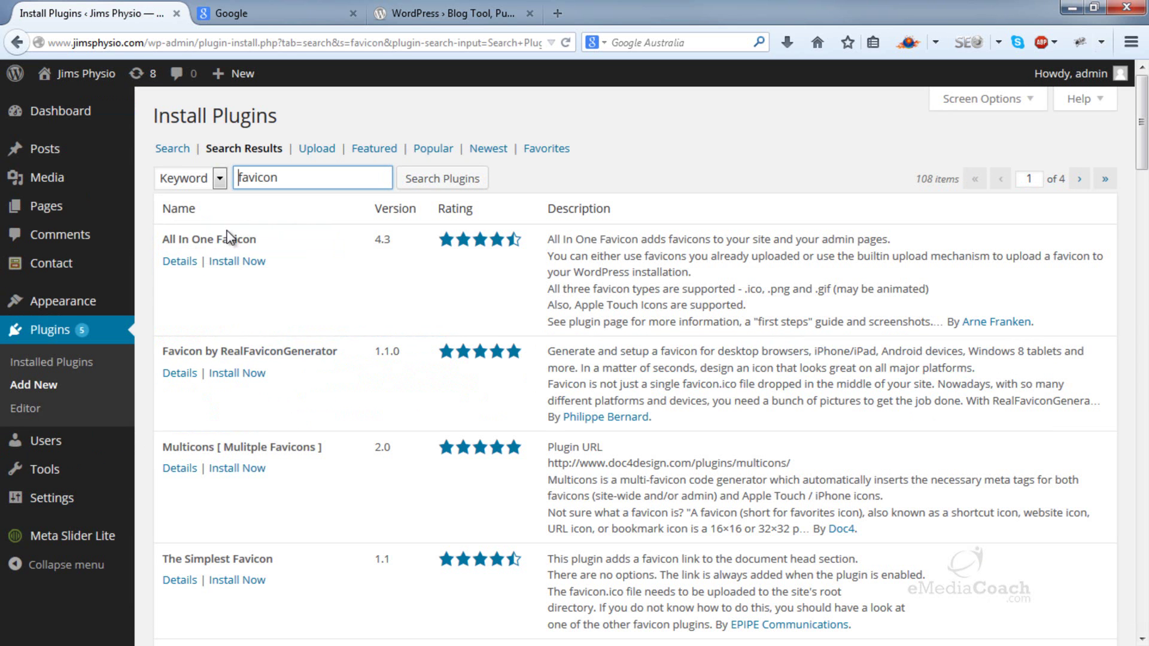
click(236, 262)
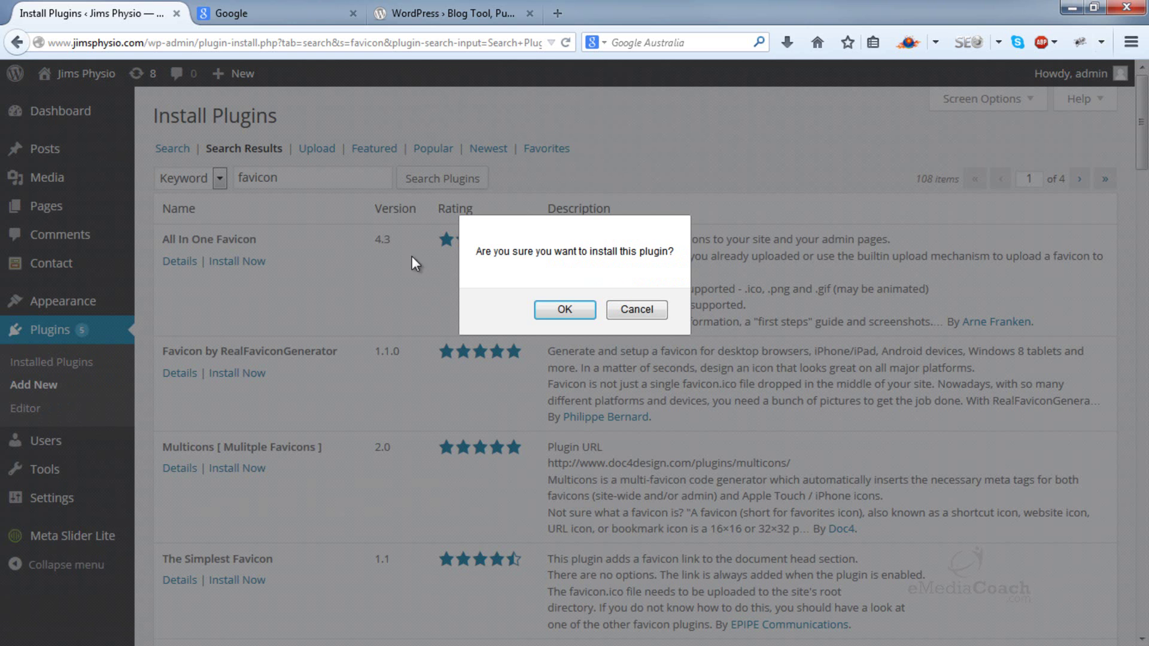
click(553, 311)
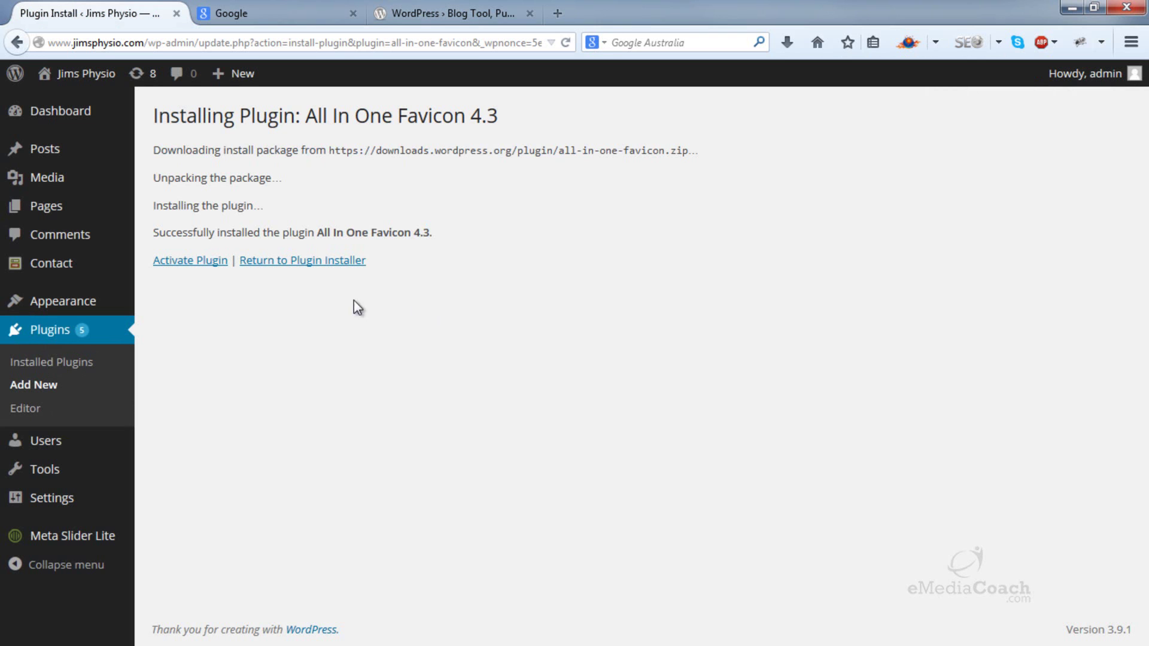
click(209, 270)
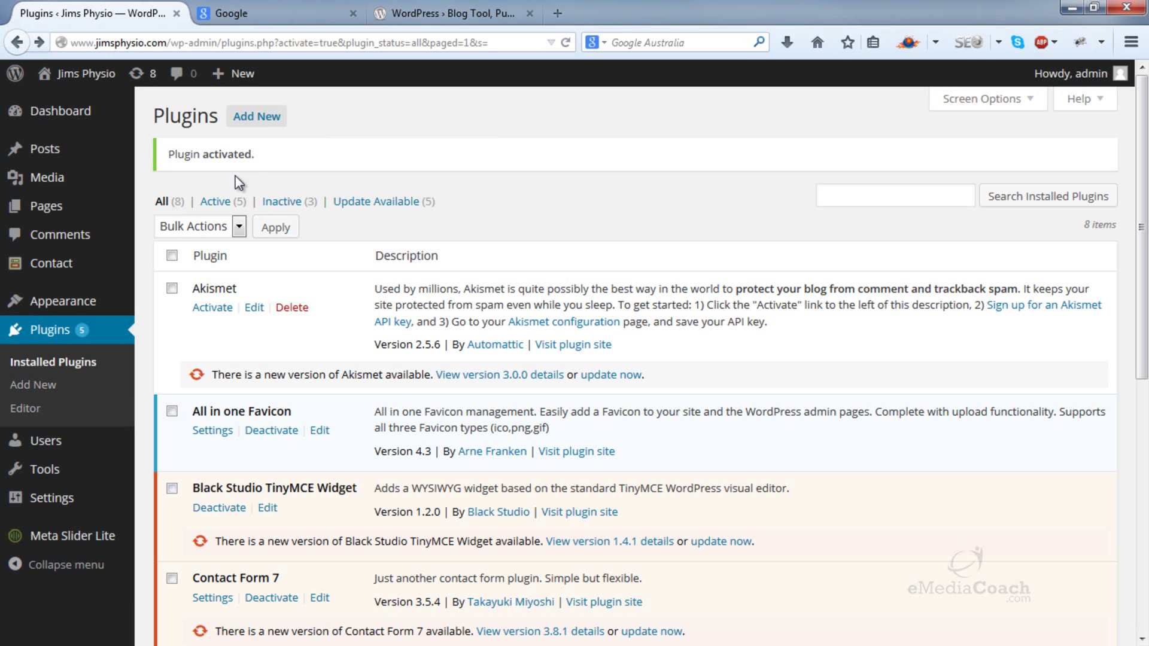
Open the All in one Favicon settings and move the Logo Samples folder window over the page.
click(213, 431)
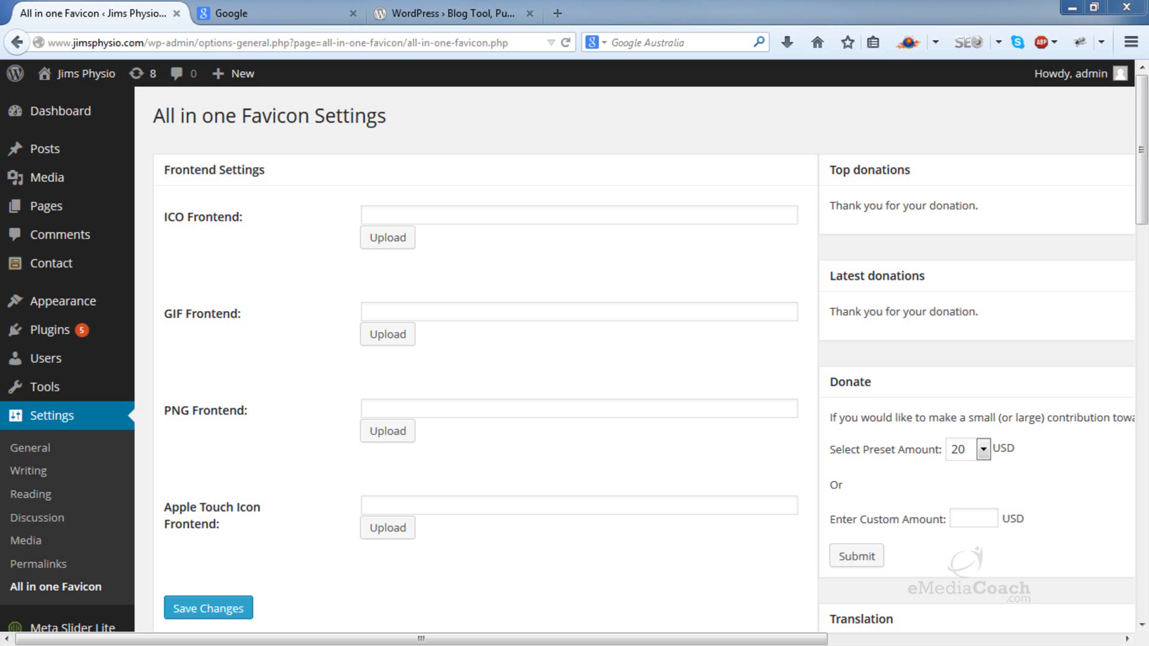
drag(744, 153, 702, 100)
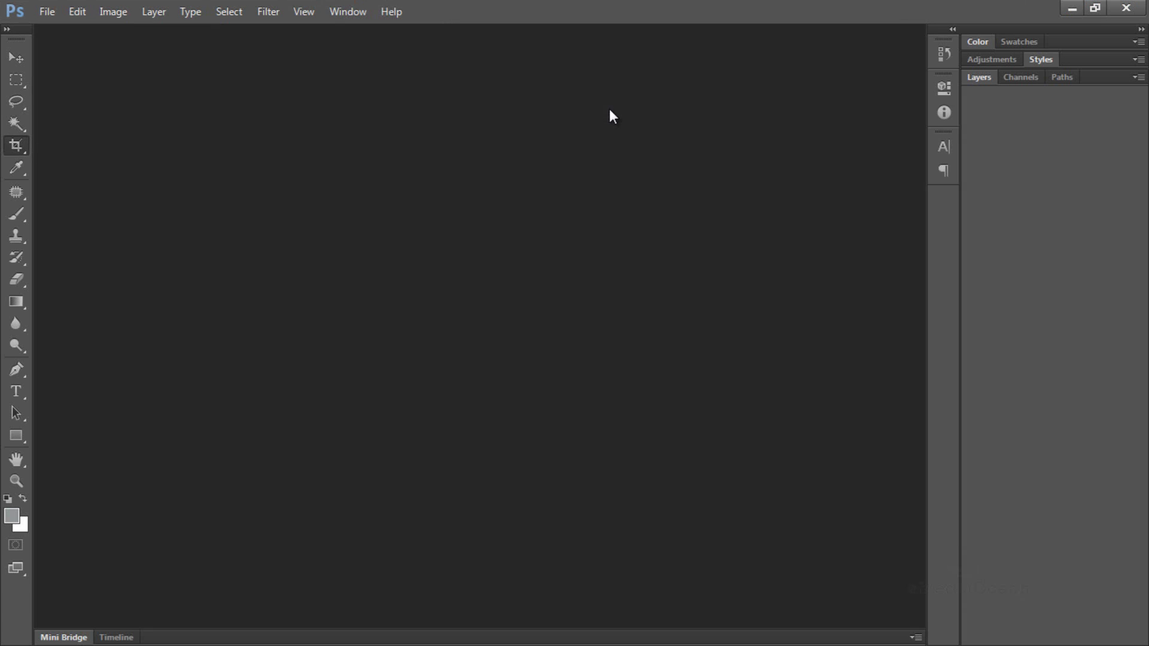
Open LogoSample1.png in Photoshop by dragging it from the Logo Samples folder.
key(alt+Tab)
mouse_move(337, 225)
mouse_down()
mouse_move(164, 234)
mouse_move(319, 234)
mouse_up()
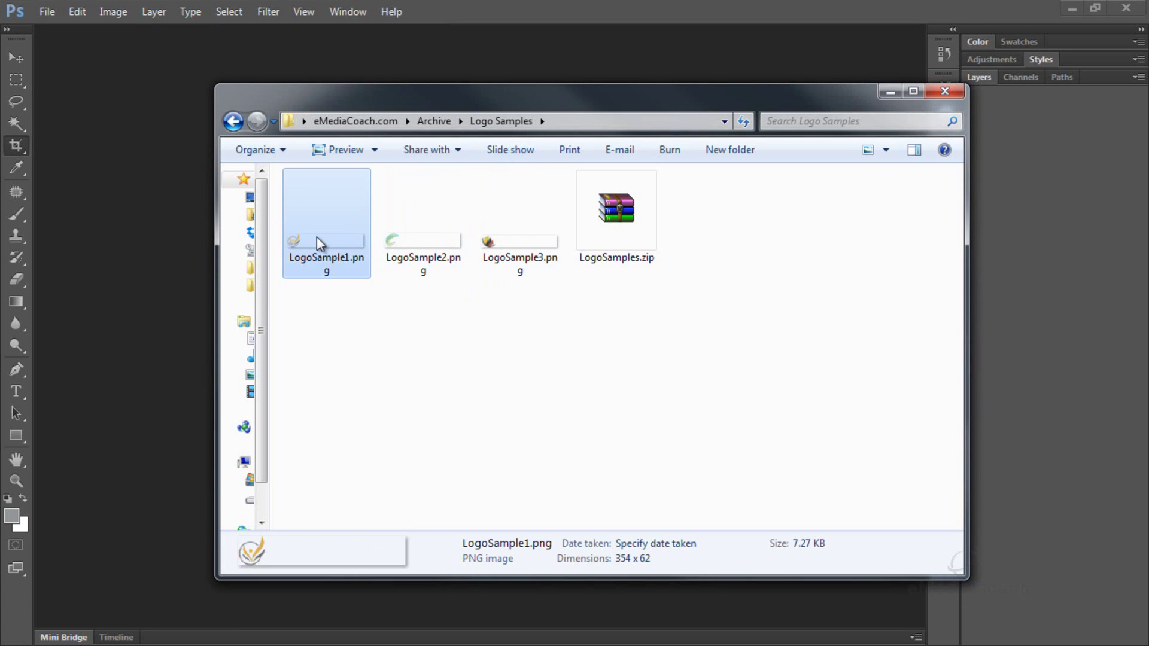
click(374, 362)
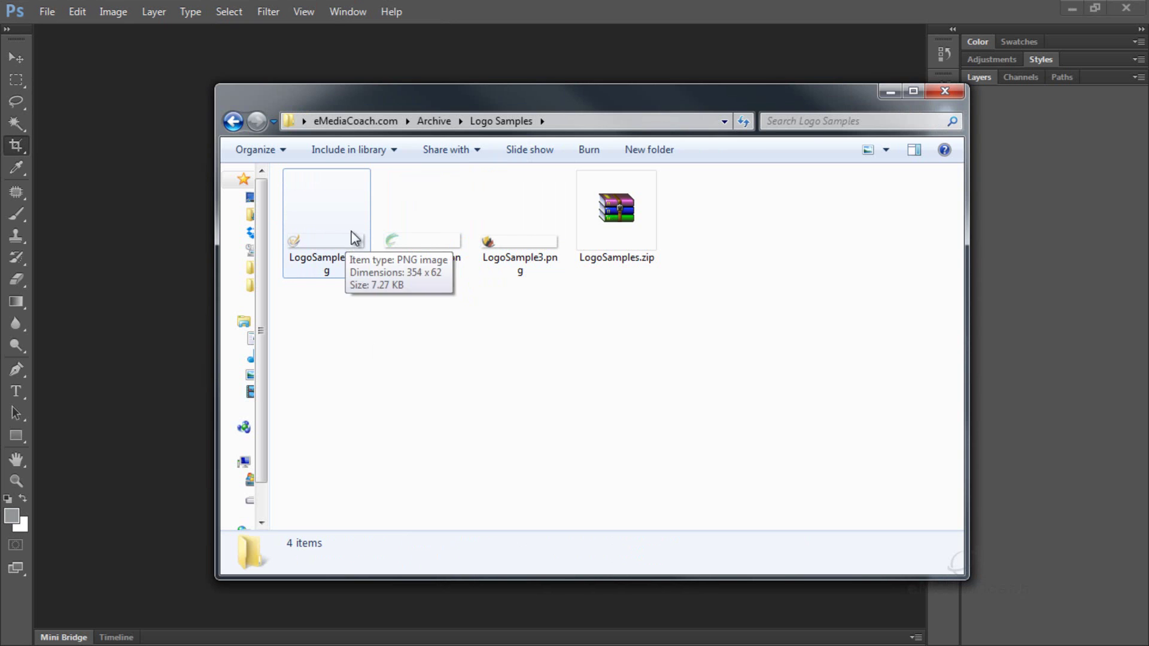
click(346, 236)
mouse_move(290, 239)
mouse_down()
mouse_move(262, 303)
mouse_move(145, 279)
mouse_up()
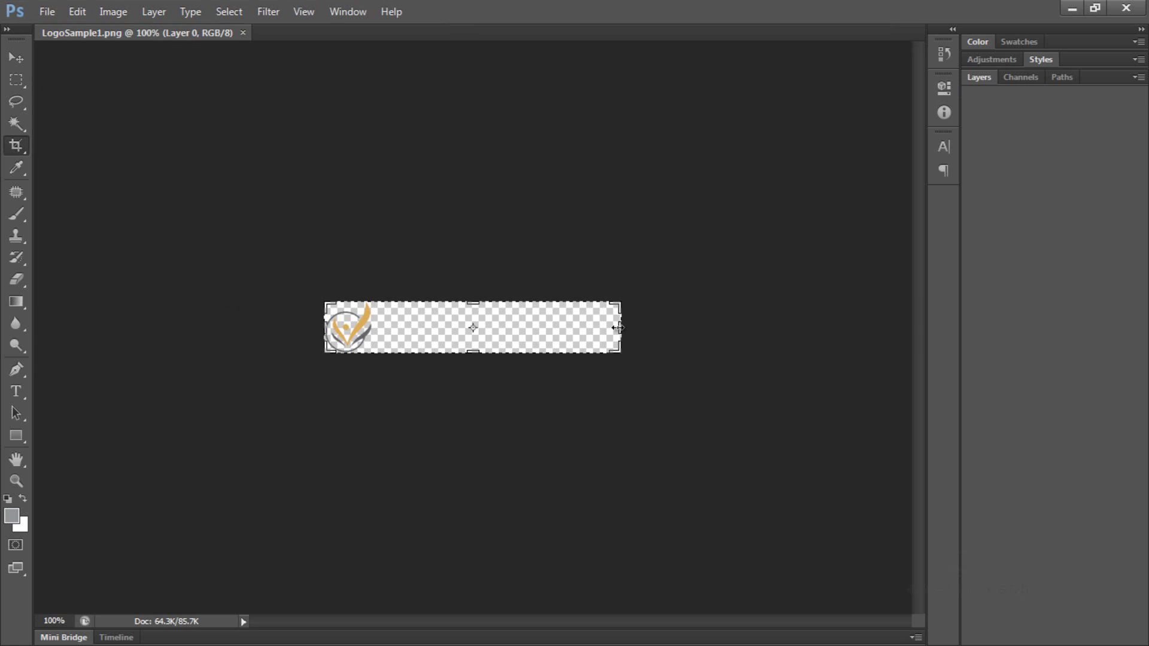
Crop the logo to its square emblem, save it, and minimize Photoshop.
drag(617, 327, 497, 326)
key(ctrl+s)
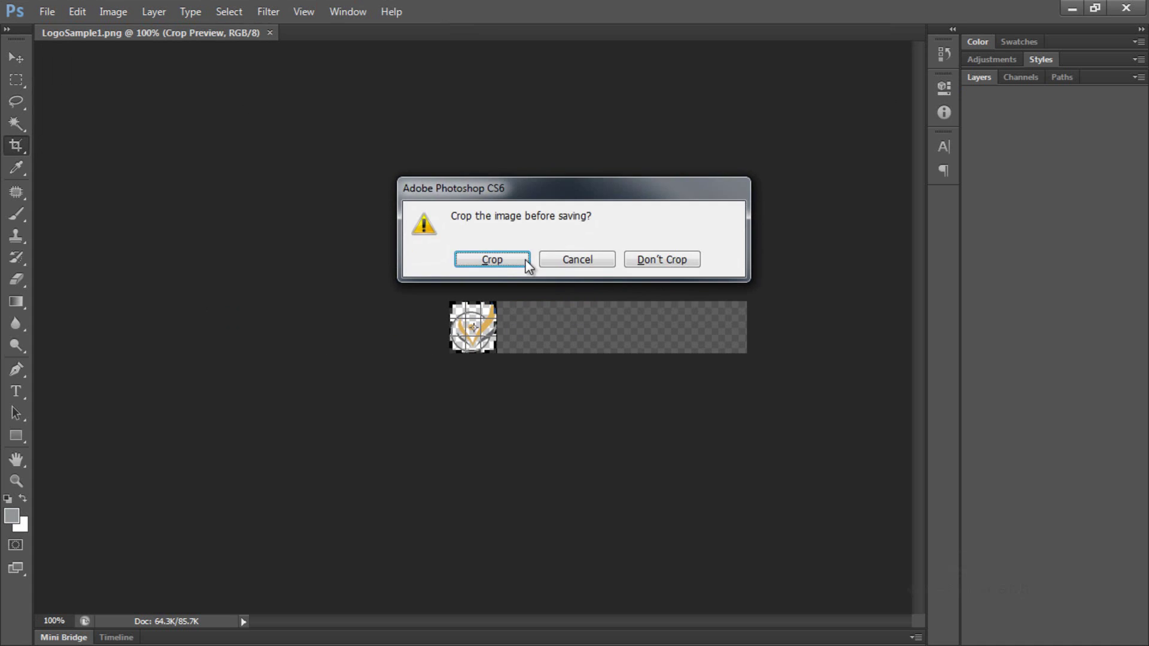
click(495, 260)
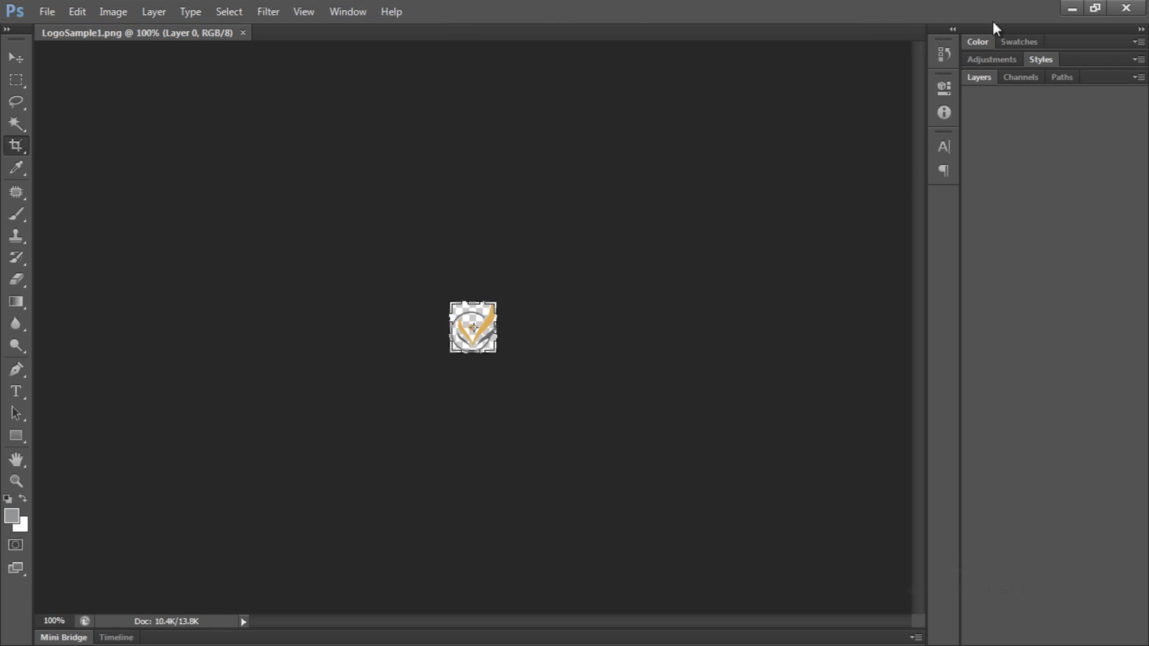
click(1072, 8)
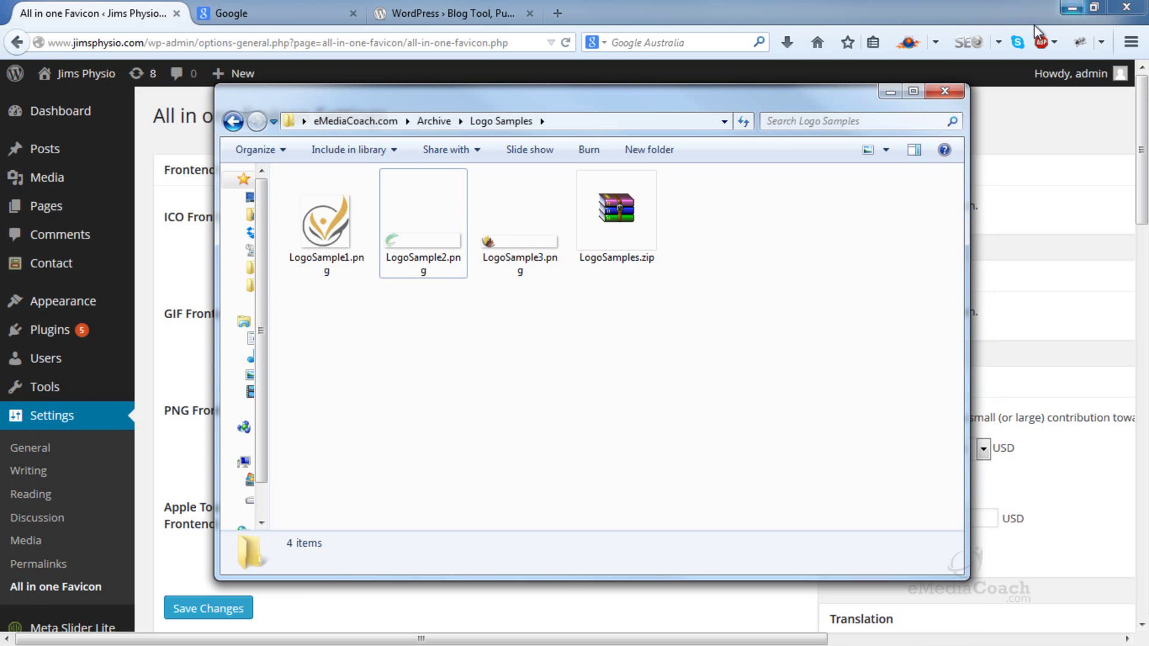
Check LogoSample1.png is 57 x 62, then move the folder window off screen.
click(348, 239)
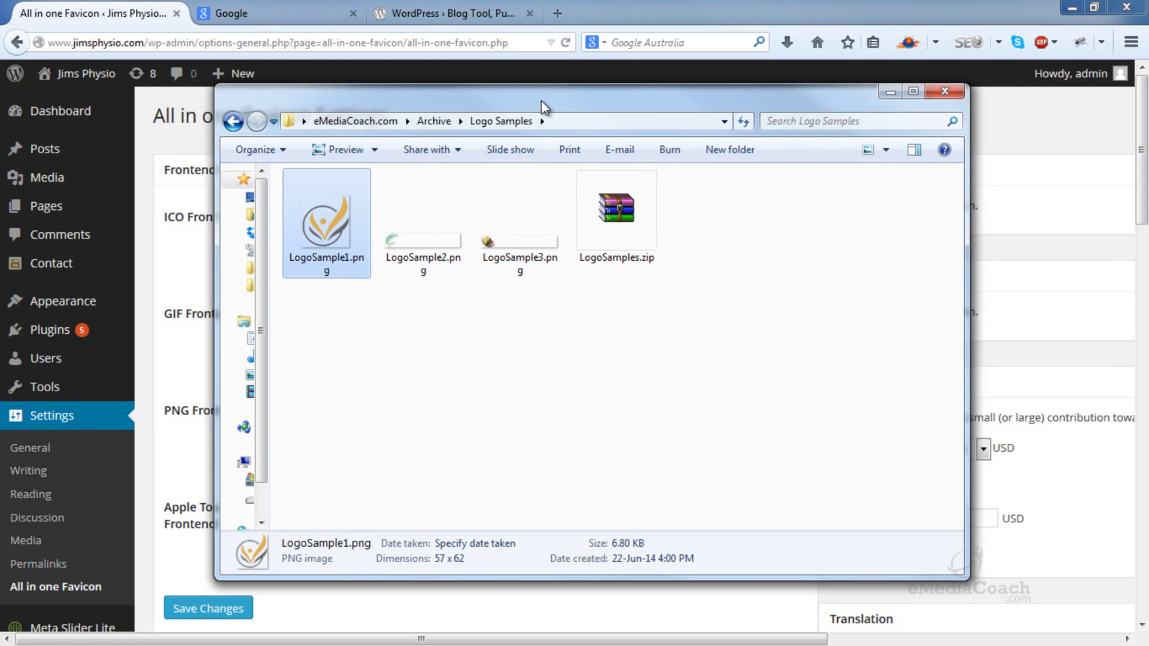
drag(541, 99, 1148, 102)
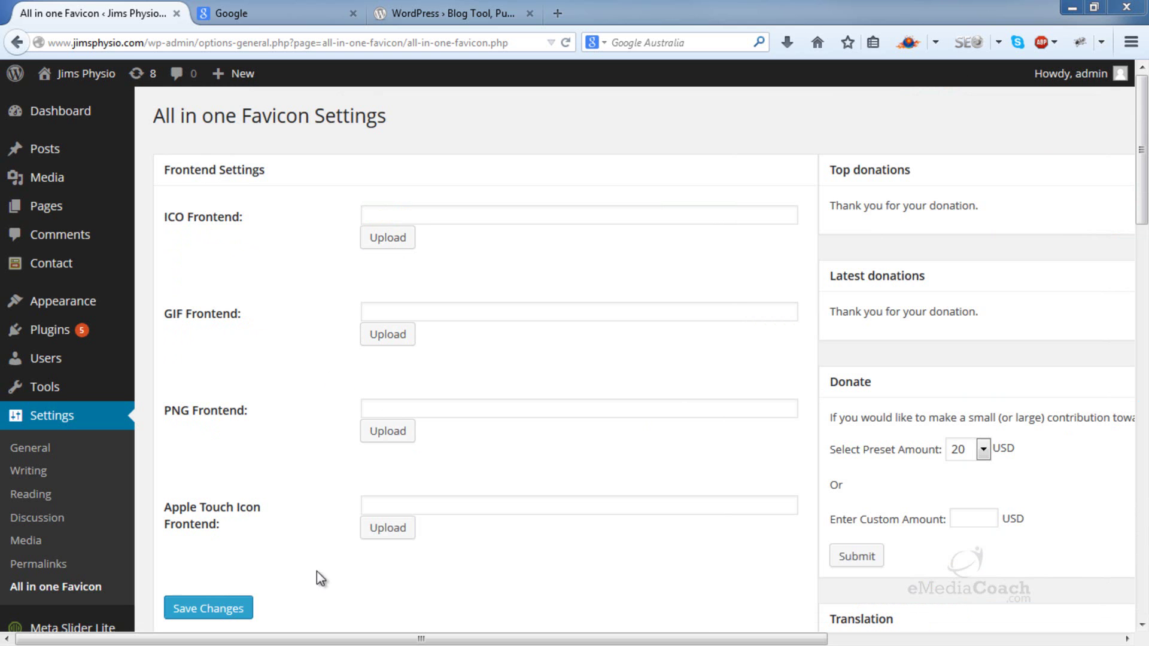
scroll(319, 571, down, 5)
scroll(288, 388, down, 4)
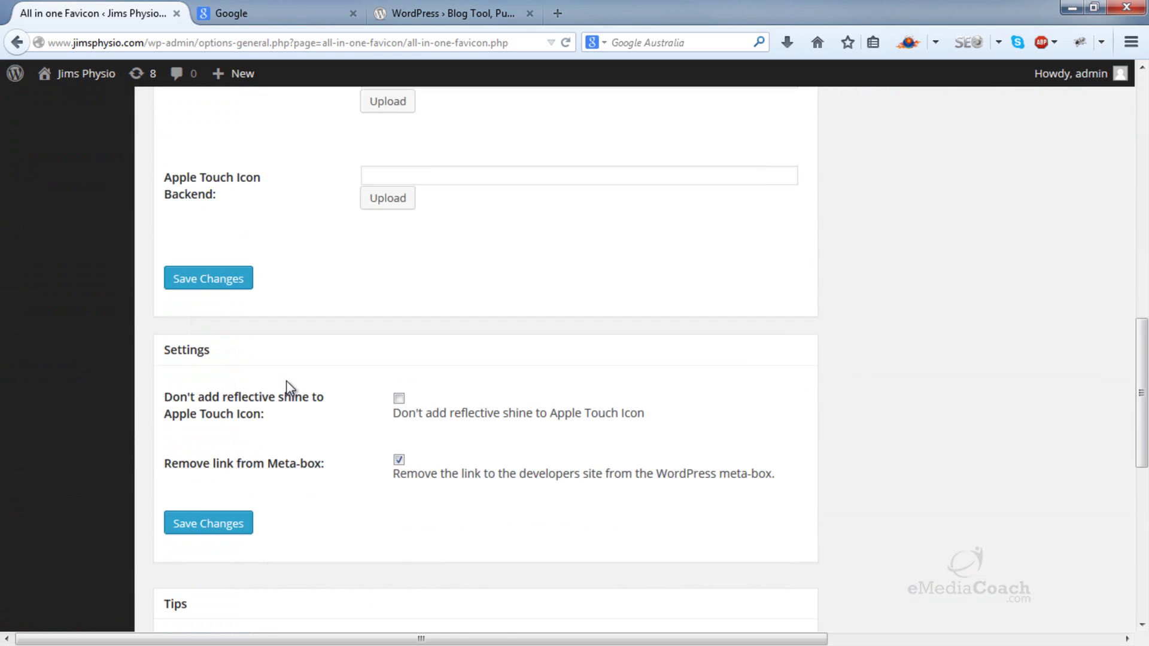
scroll(301, 395, down, 1)
scroll(318, 373, down, 5)
scroll(359, 396, down, 2)
scroll(400, 449, up, 9)
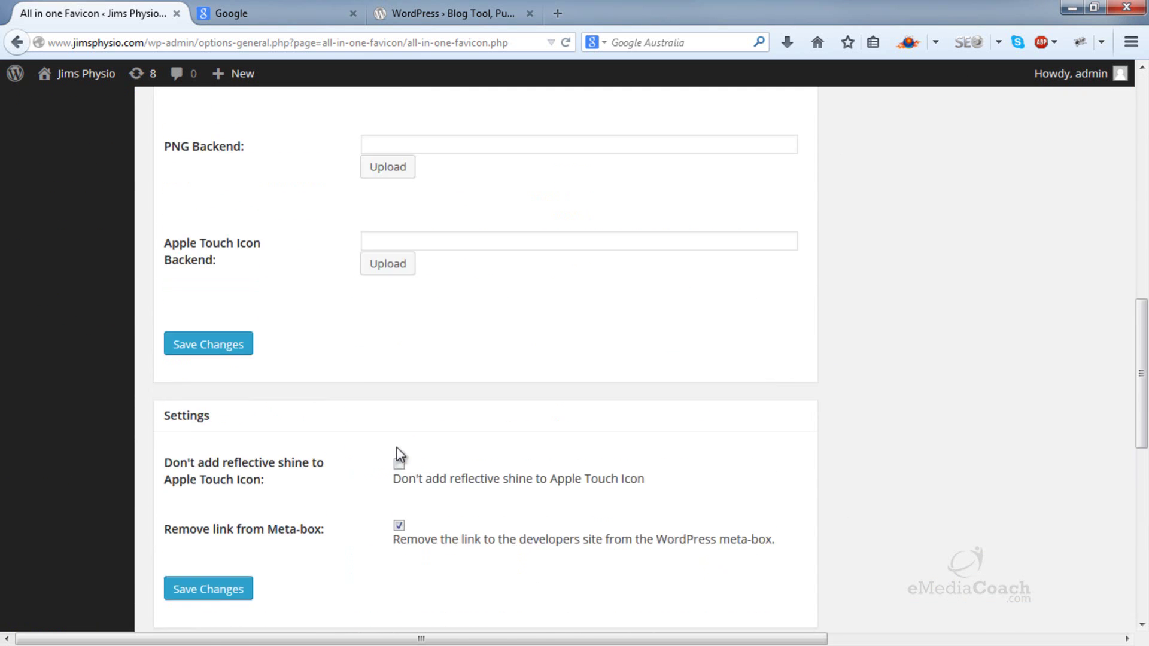
scroll(359, 445, up, 10)
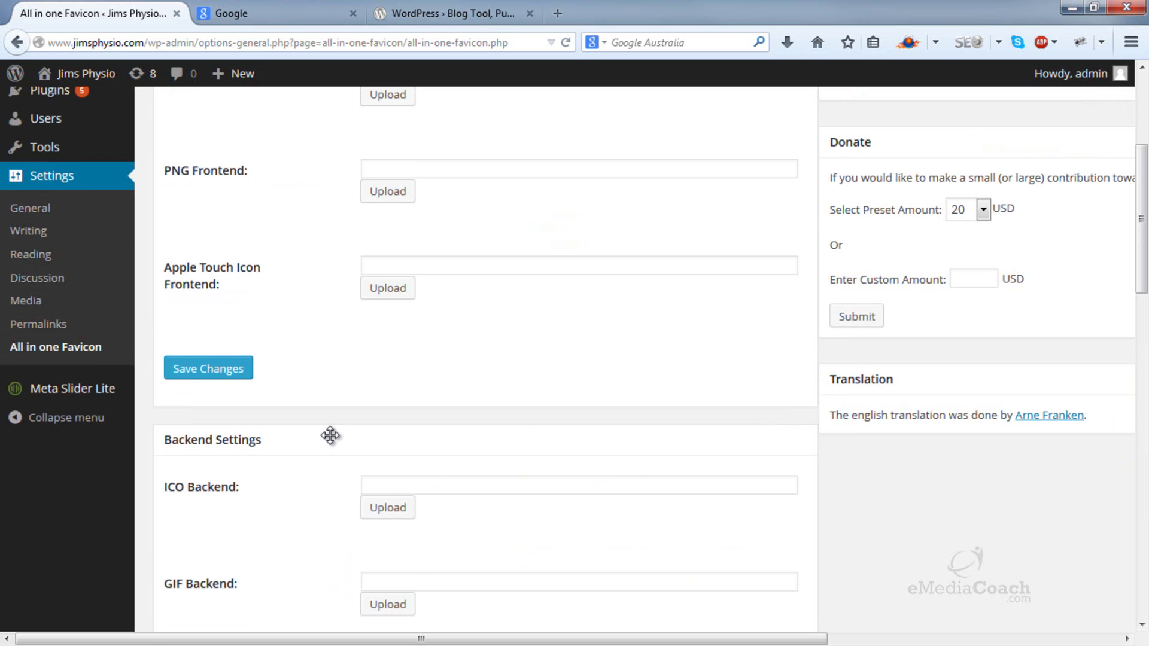
scroll(310, 435, up, 4)
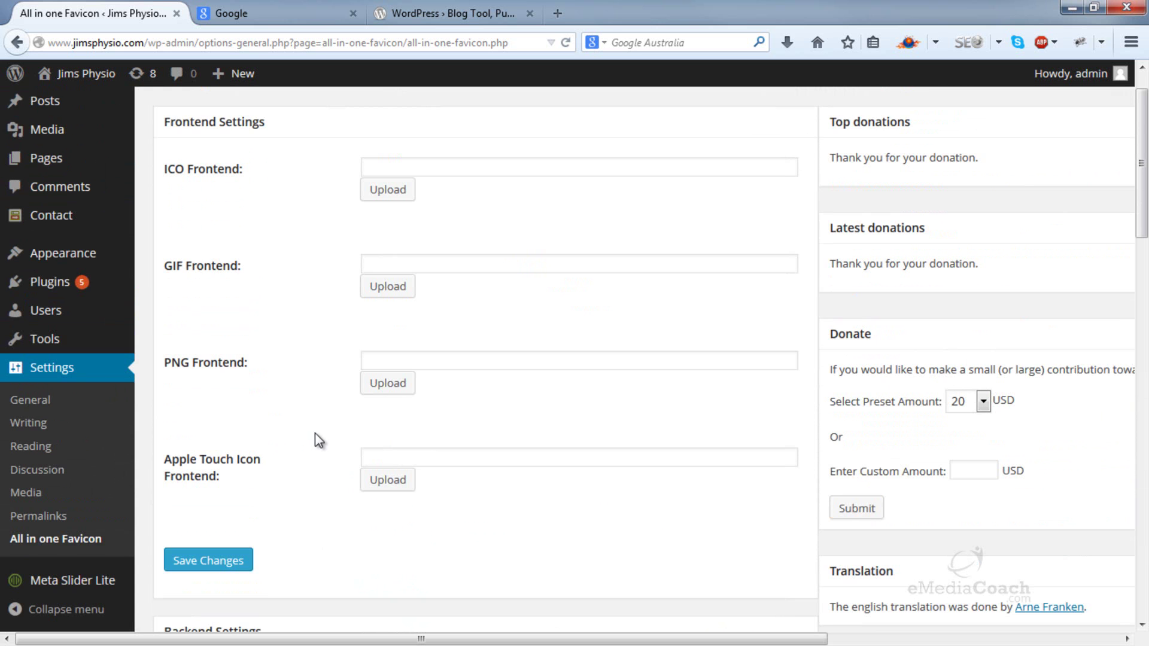
scroll(317, 439, down, 5)
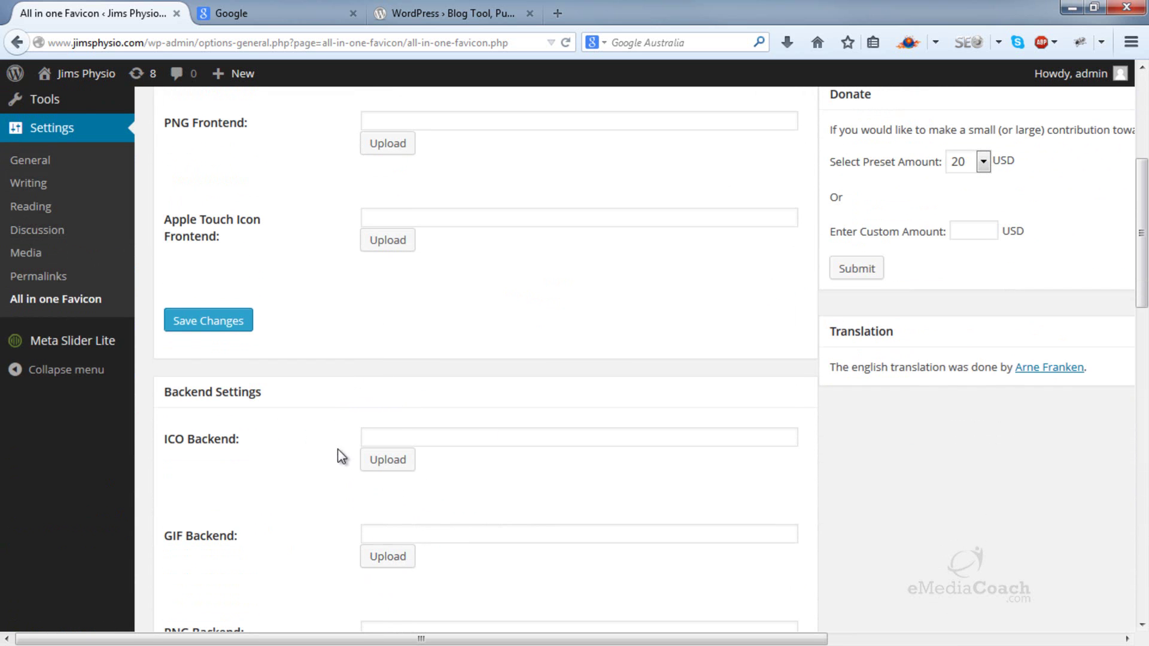
scroll(345, 462, up, 6)
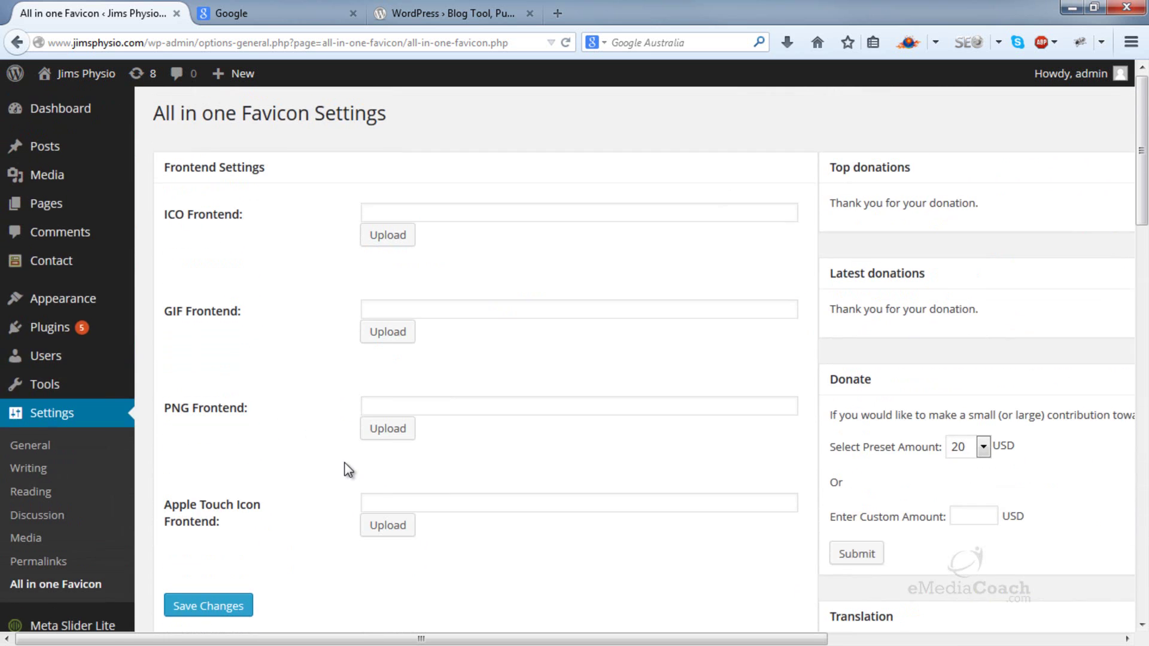
Upload LogoSample1.png as the PNG Frontend favicon and save the settings.
click(392, 436)
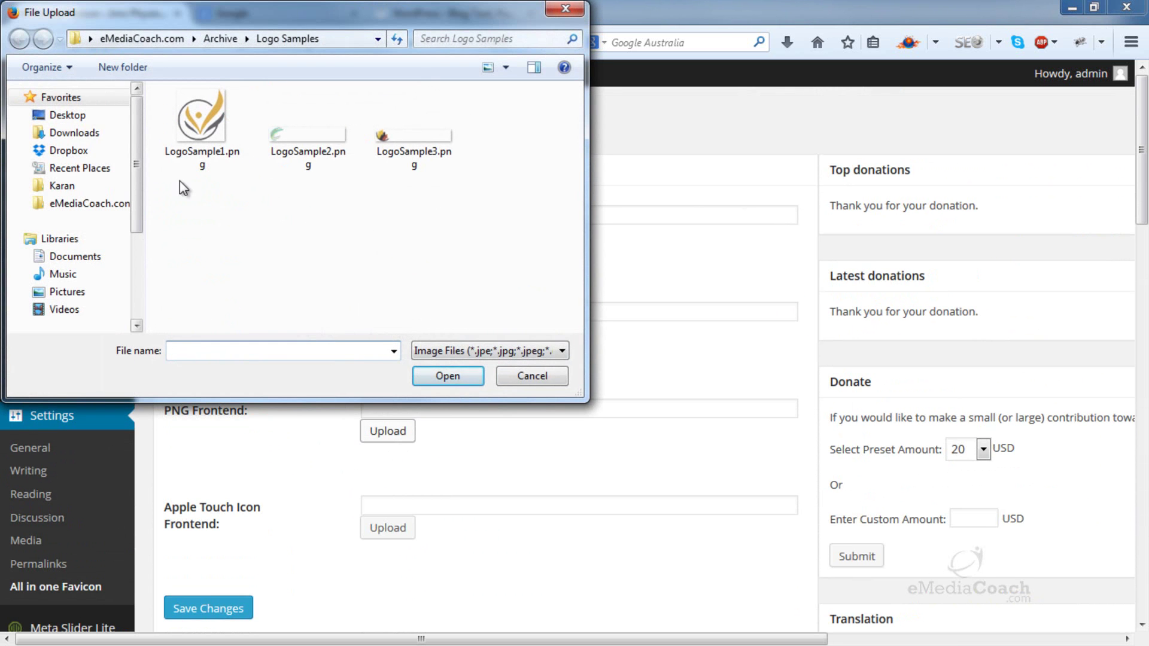
click(200, 141)
double_click(200, 141)
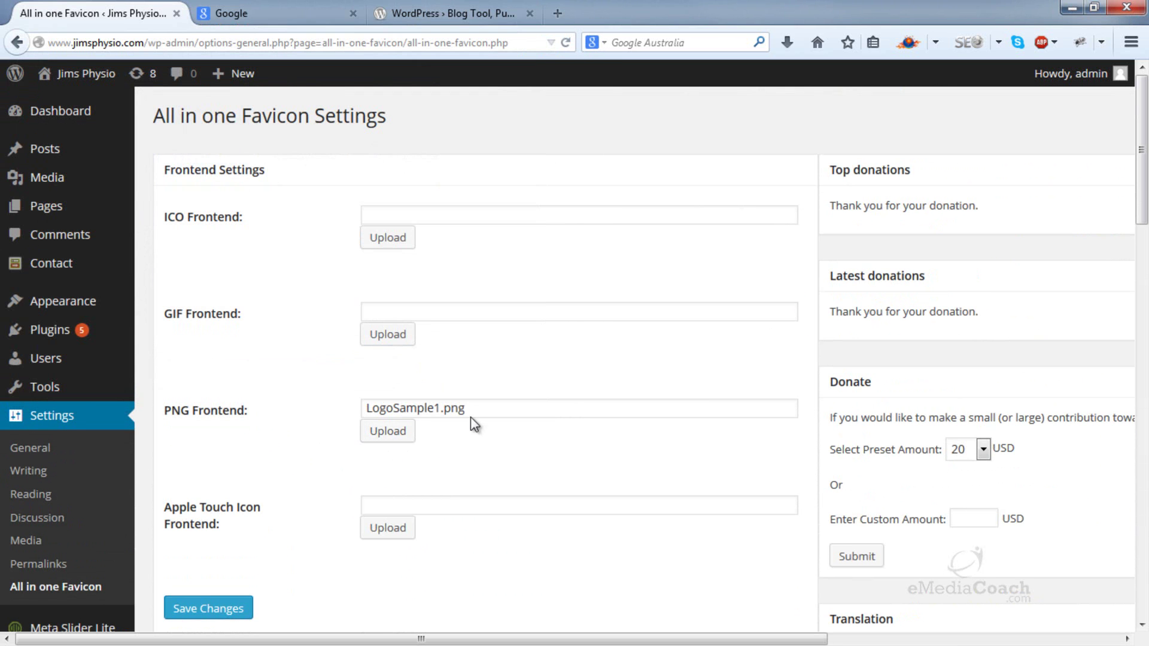
click(233, 614)
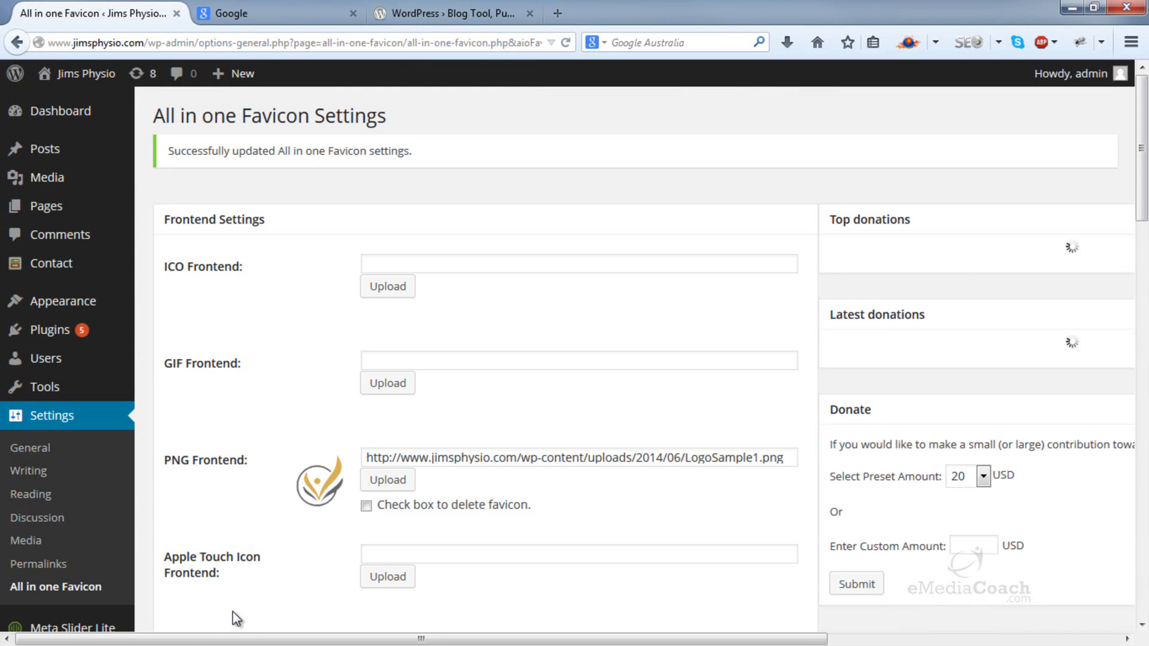
Open the live Jims Physio site from Visit Site in a new tab and switch to it.
right_click(97, 101)
click(176, 113)
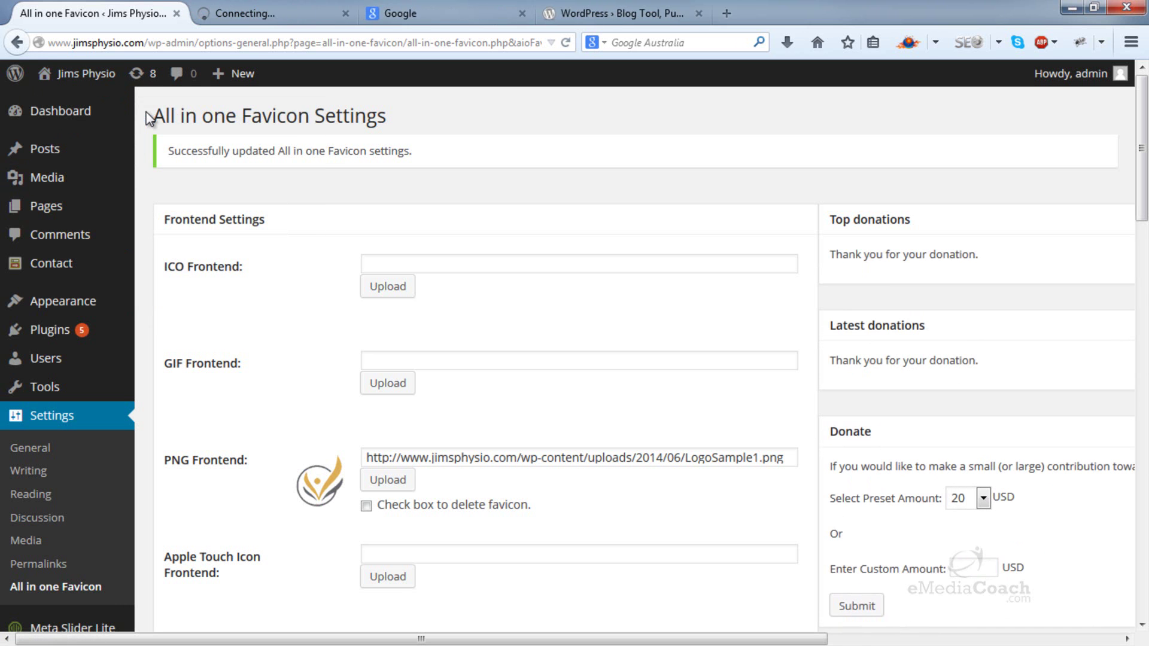
click(281, 4)
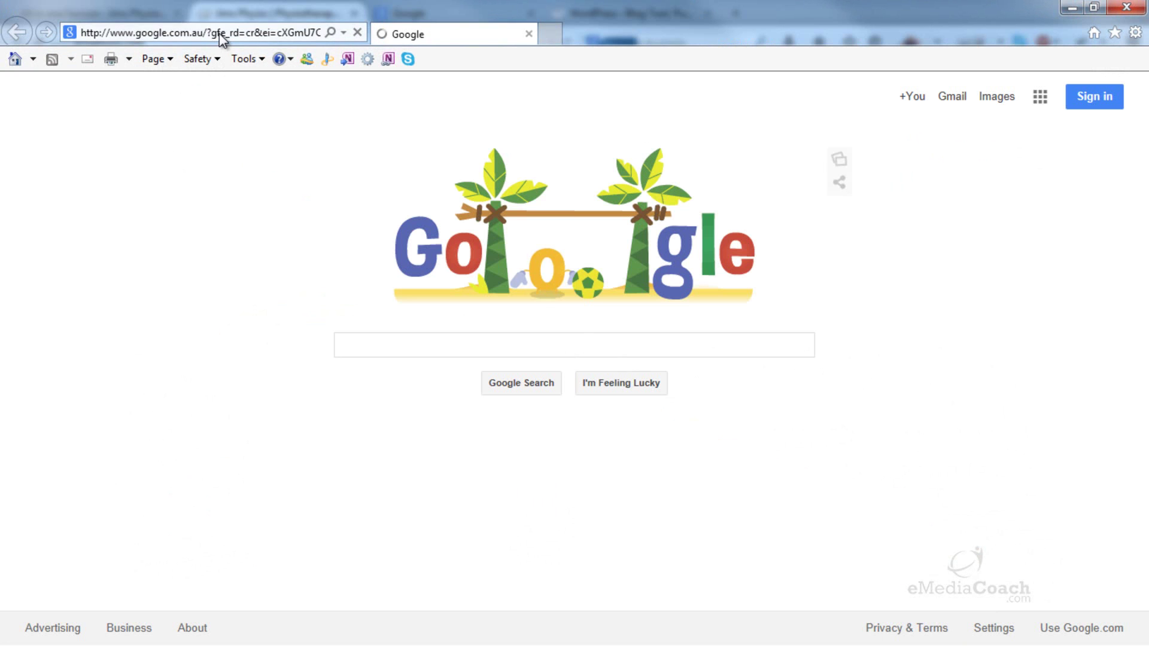
Load jimsphysio.com in Internet Explorer, then drag its window aside to reveal Firefox.
click(220, 34)
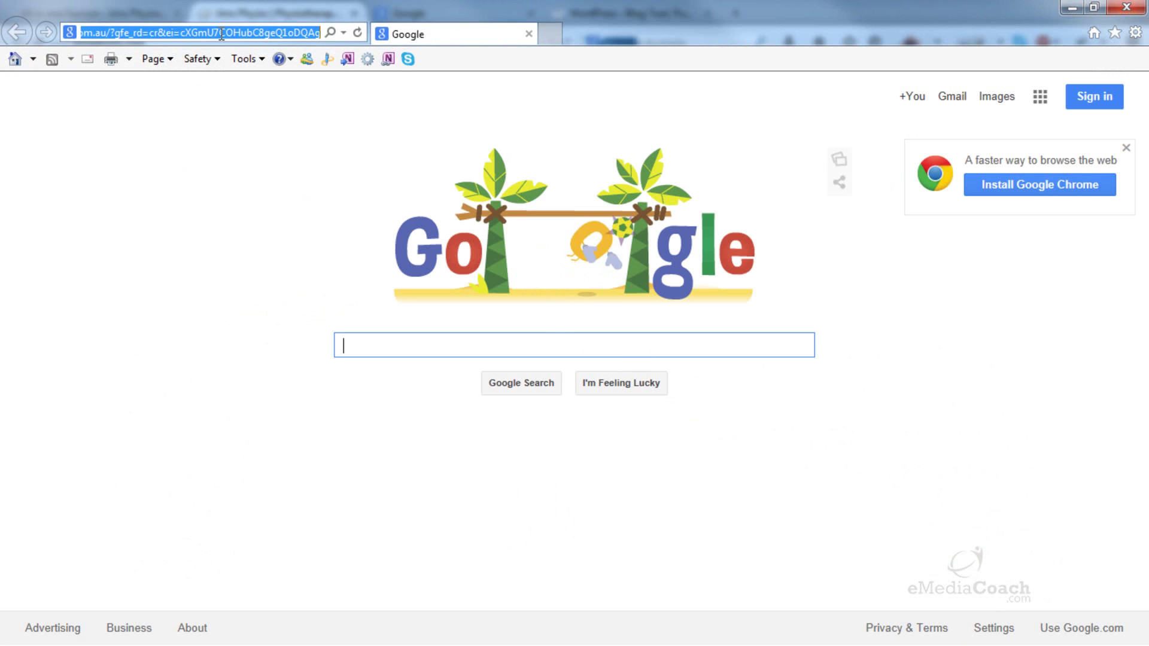
text(jimsphysio.com/)
key(Return)
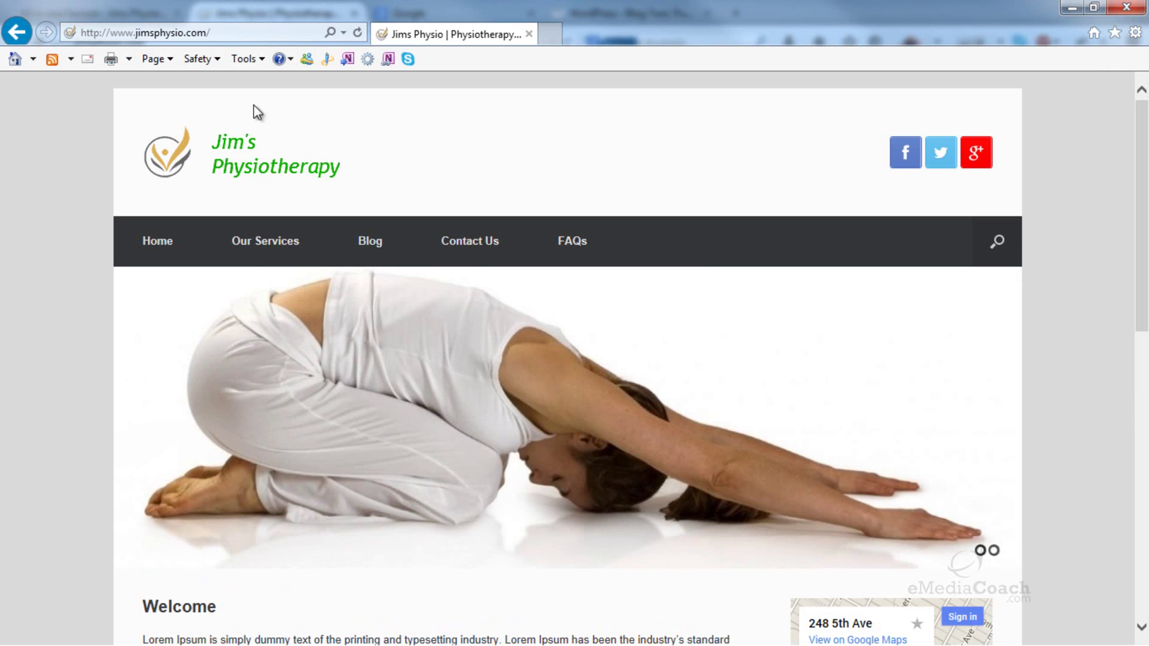
drag(421, 17, 546, 39)
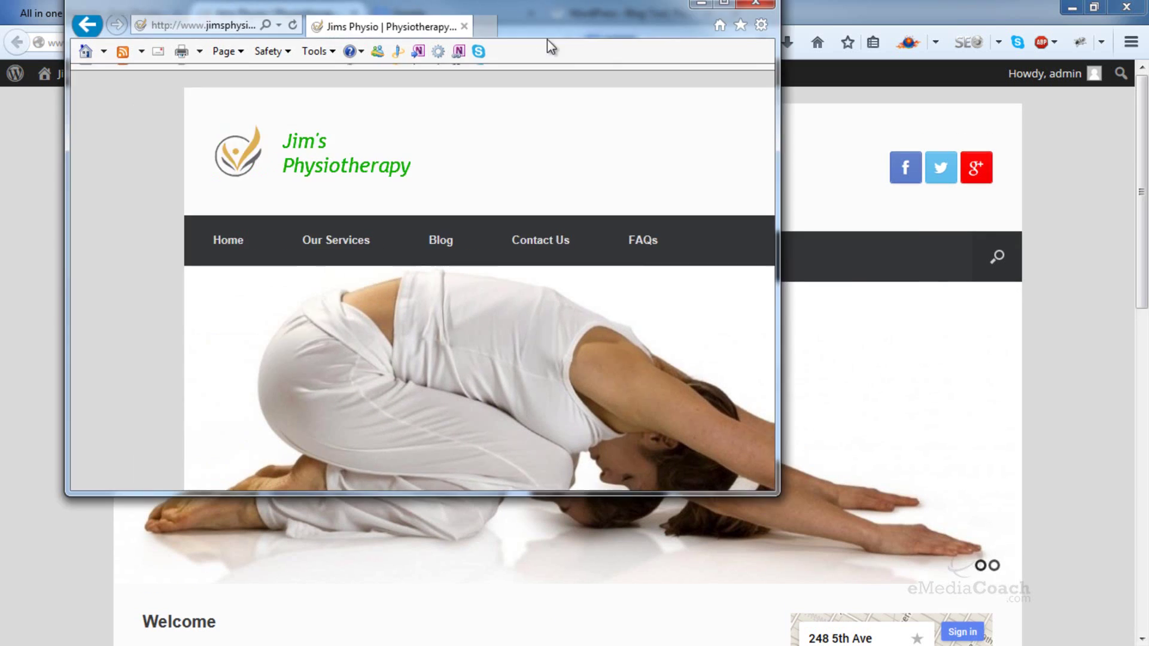